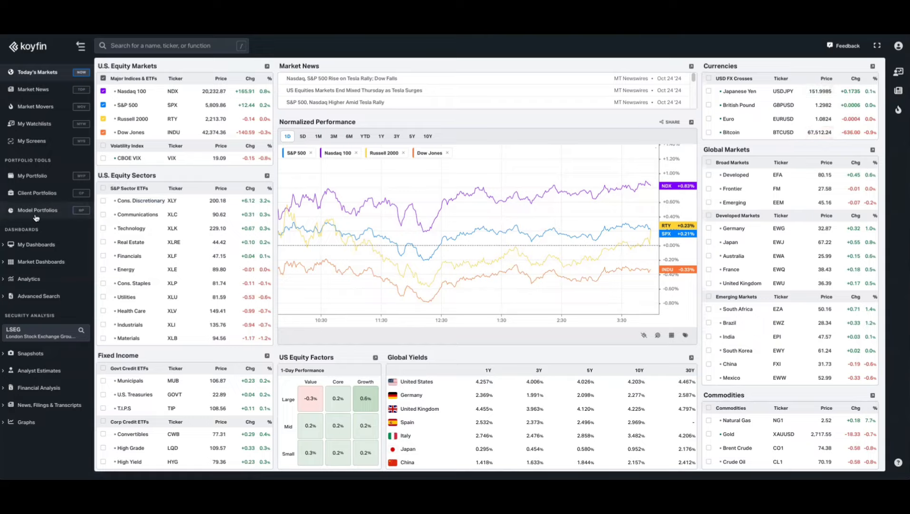
# Step: Start a blank model portfolio and name it with the owner's first name in possessive form followed by "Portfolio"
pyautogui.click(35, 215)
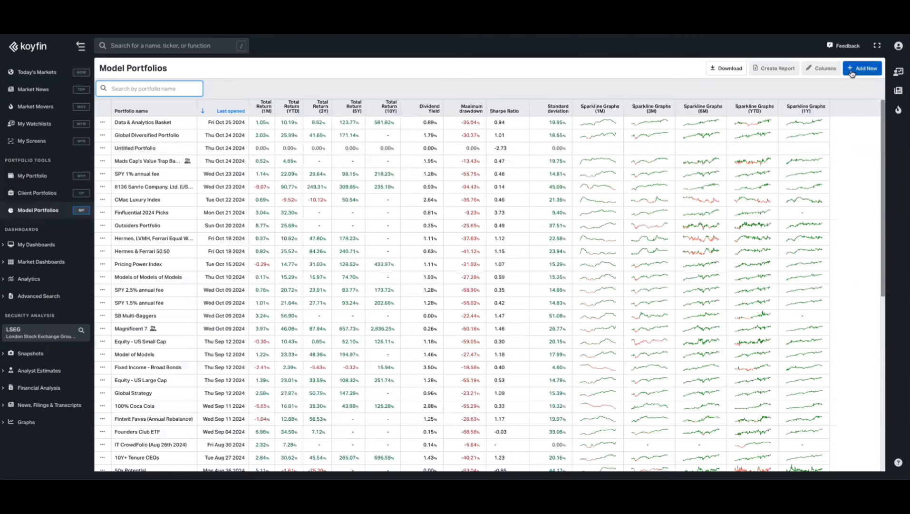
pyautogui.click(851, 73)
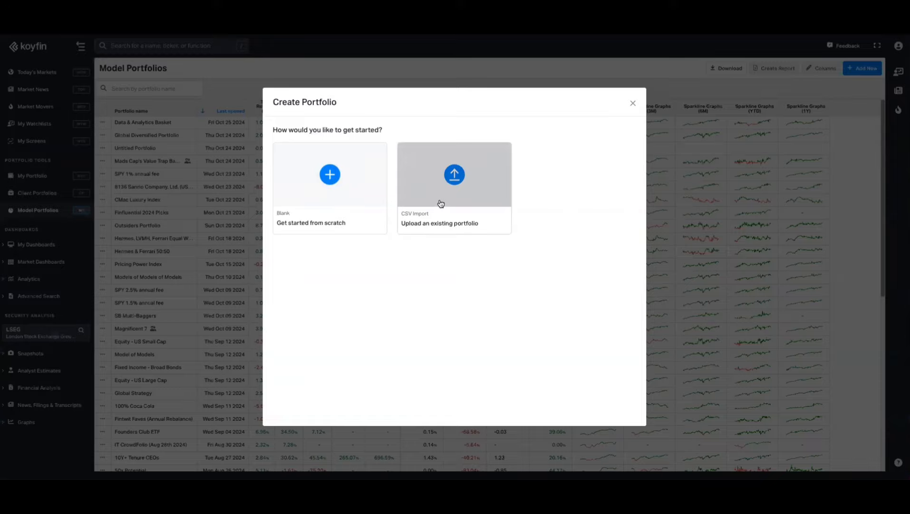
pyautogui.click(340, 192)
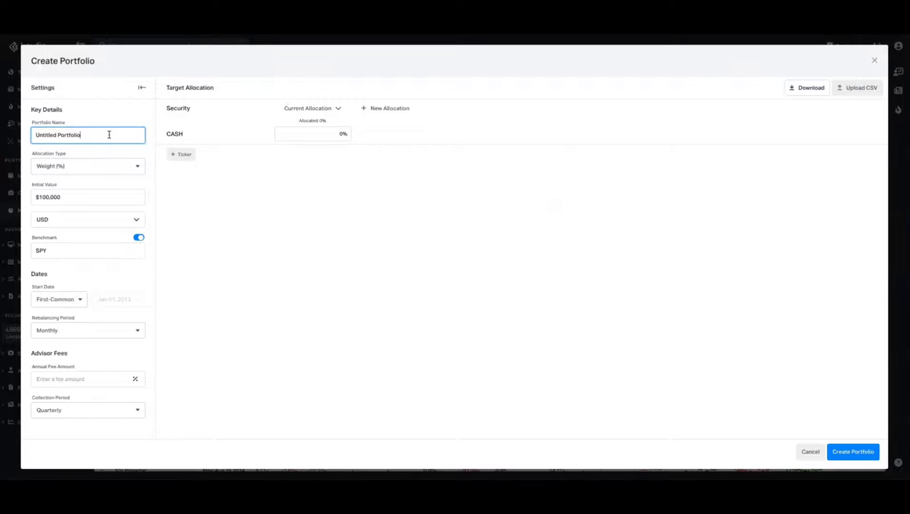
pyautogui.tripleClick(110, 136)
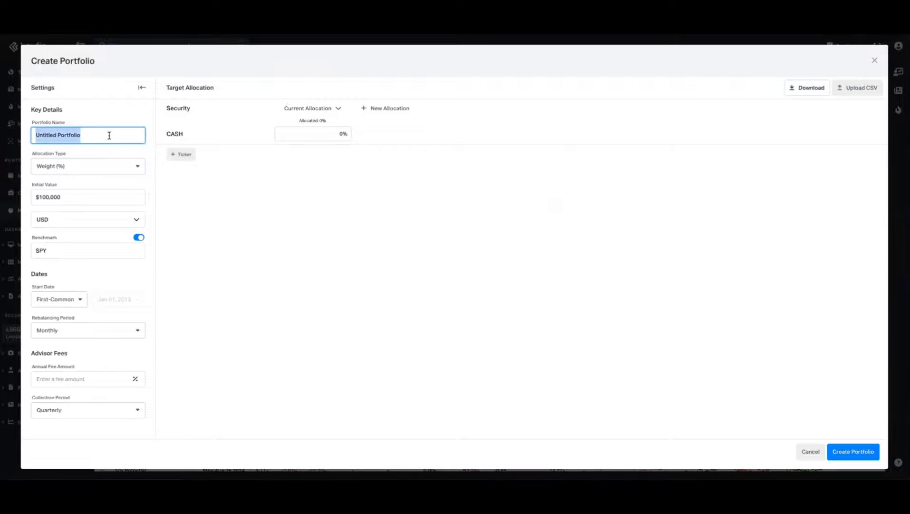
pyautogui.write('Conor')
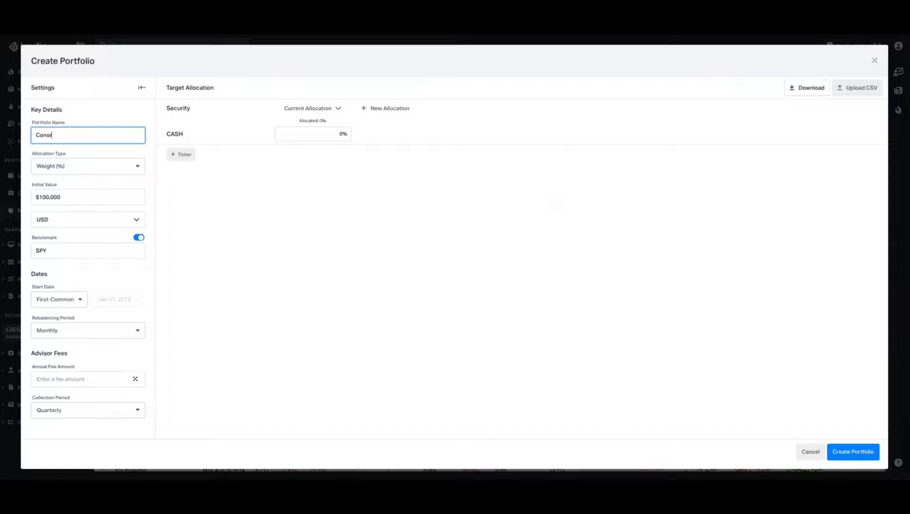
pyautogui.write("'s Portfolio")
pyautogui.click(116, 167)
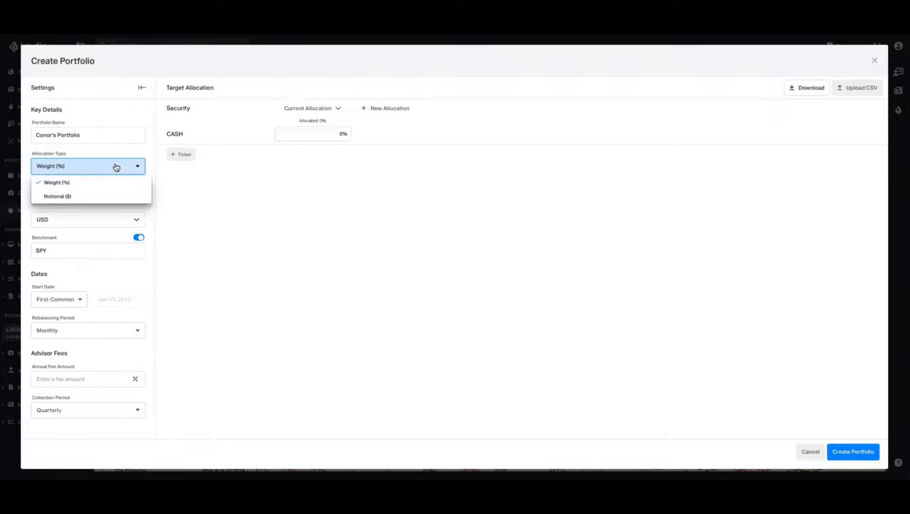
pyautogui.click(185, 184)
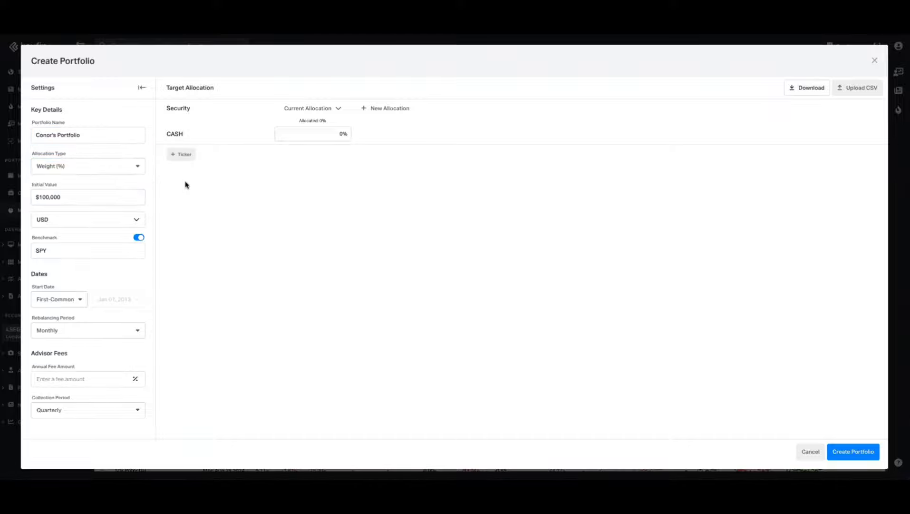
pyautogui.click(109, 194)
pyautogui.click(111, 222)
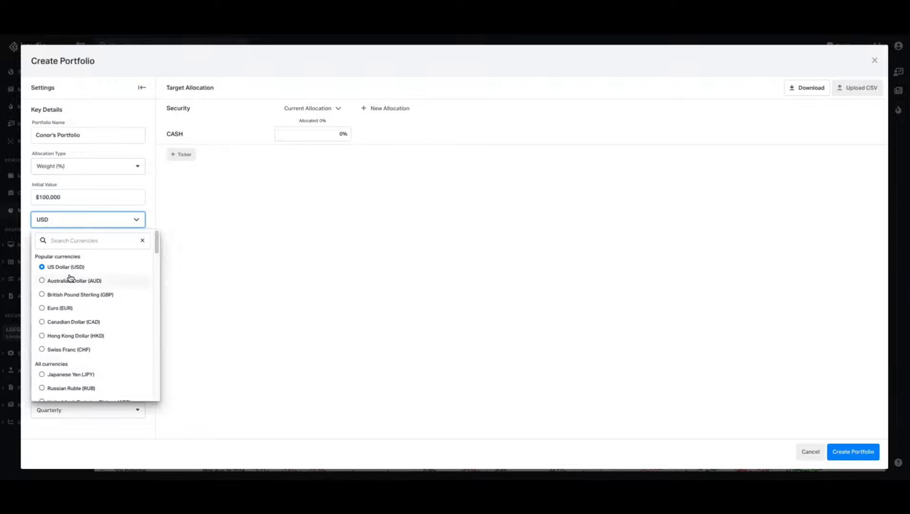
pyautogui.click(165, 215)
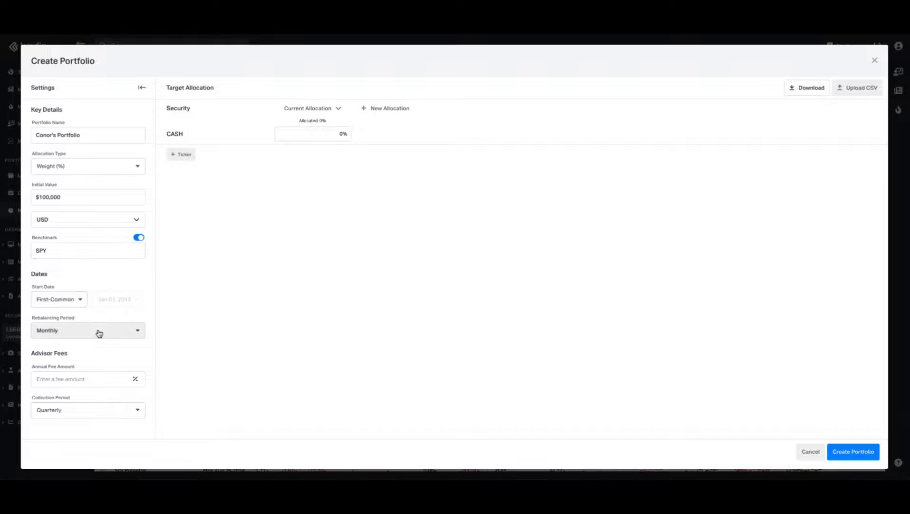
# Step: Add the ETFs SPY, QQQ and IWM as securities in the target allocation
pyautogui.click(192, 160)
pyautogui.click(192, 168)
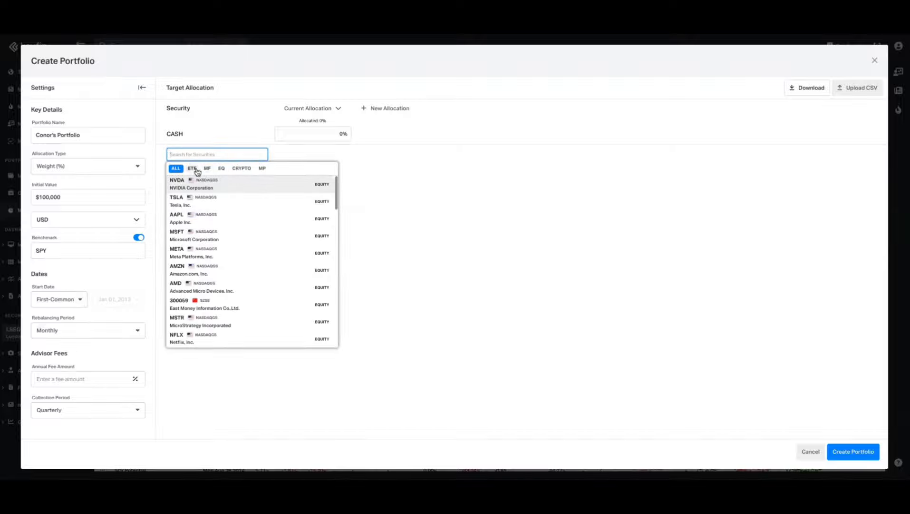
pyautogui.click(200, 183)
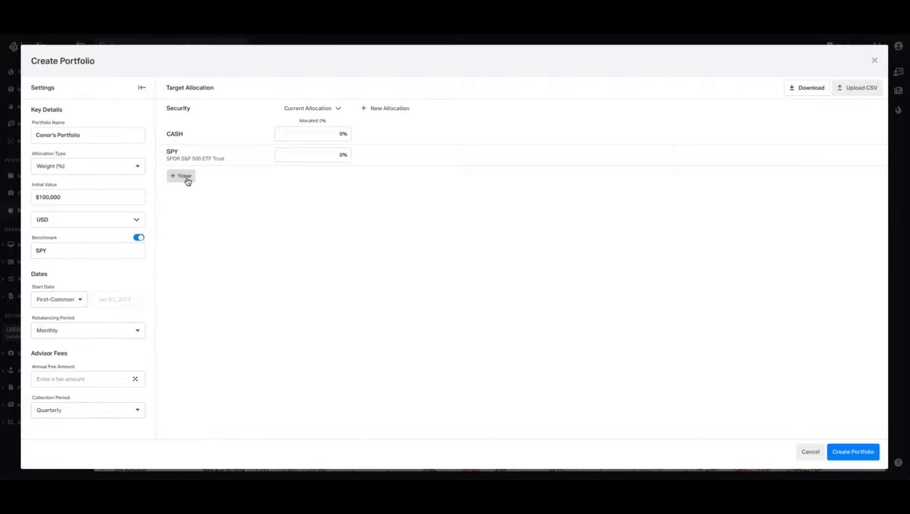
pyautogui.click(188, 177)
pyautogui.click(192, 185)
pyautogui.click(188, 200)
pyautogui.click(183, 197)
pyautogui.click(192, 211)
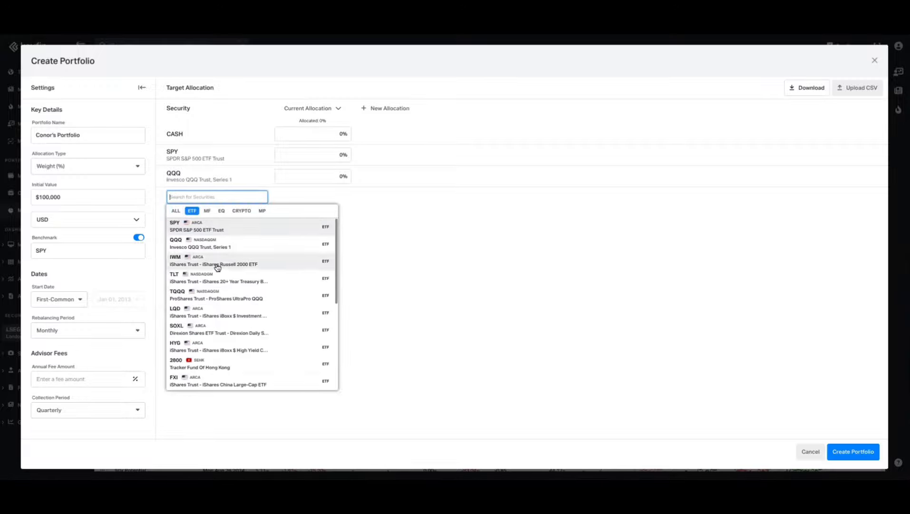
pyautogui.click(218, 267)
# Step: Add the BND bond fund and the NVDA and AAPL stocks to the target allocation
pyautogui.click(176, 218)
pyautogui.write('b')
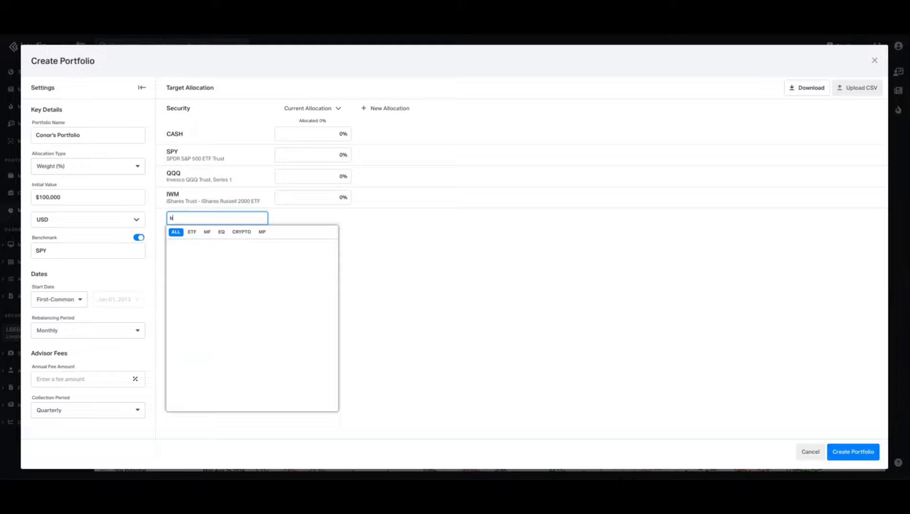
pyautogui.write('nd')
pyautogui.click(192, 250)
pyautogui.click(183, 239)
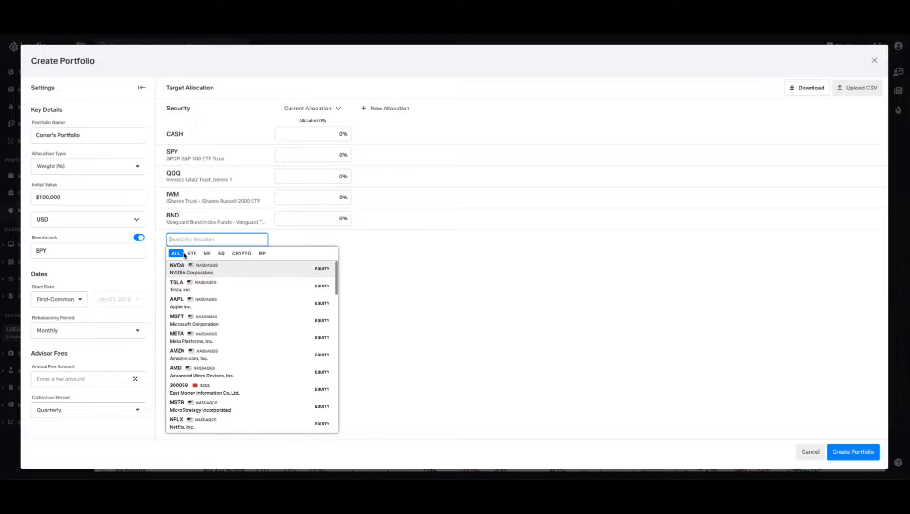
pyautogui.click(188, 273)
pyautogui.click(185, 262)
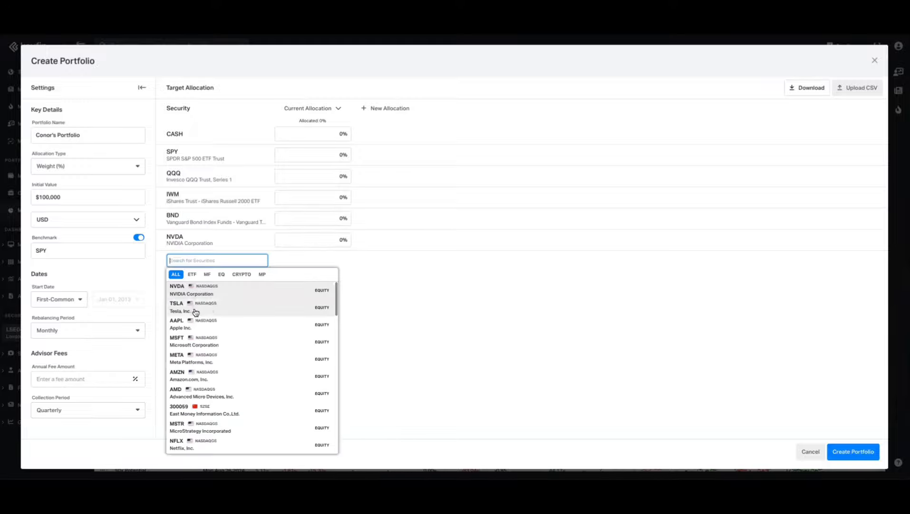
pyautogui.click(196, 325)
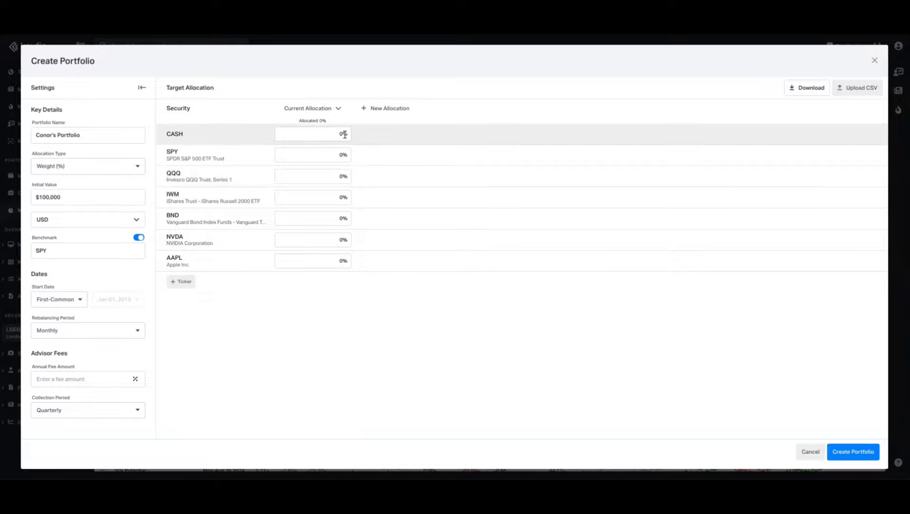
# Step: Equalize the weights of all securities in the current allocation
pyautogui.click(336, 154)
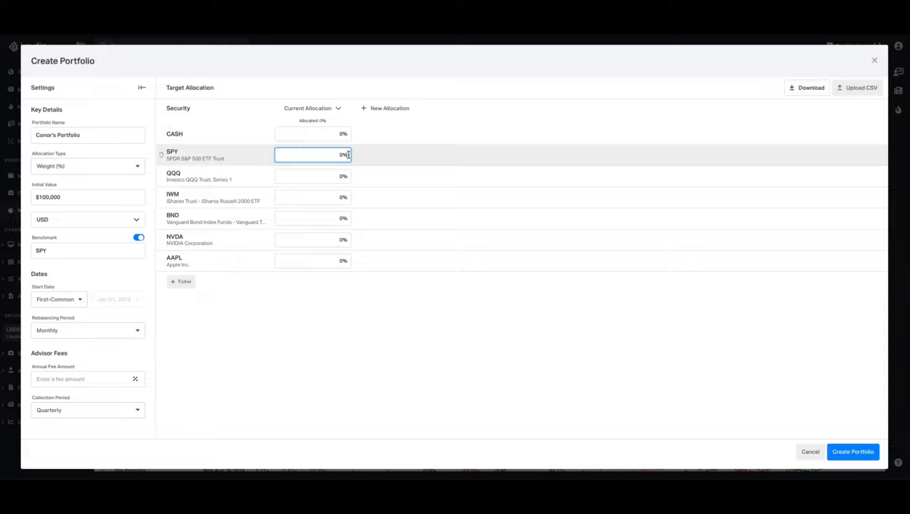
pyautogui.click(338, 111)
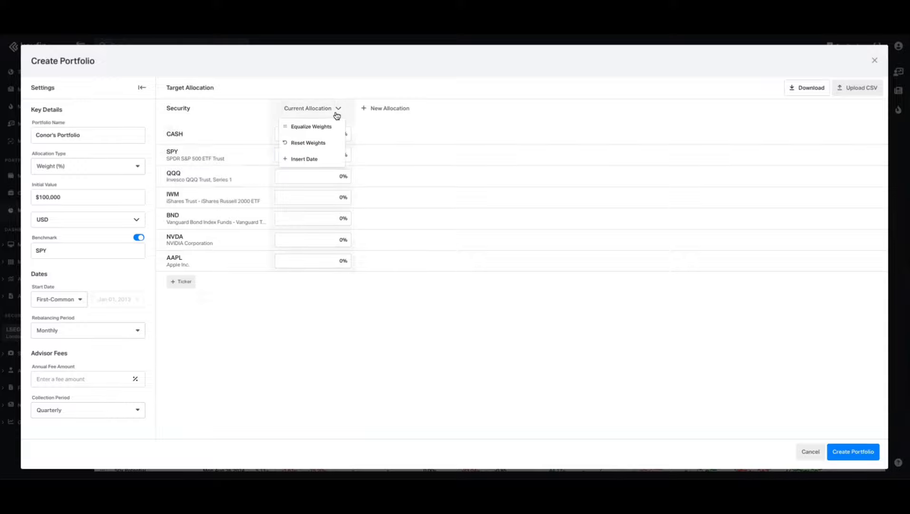
pyautogui.click(323, 129)
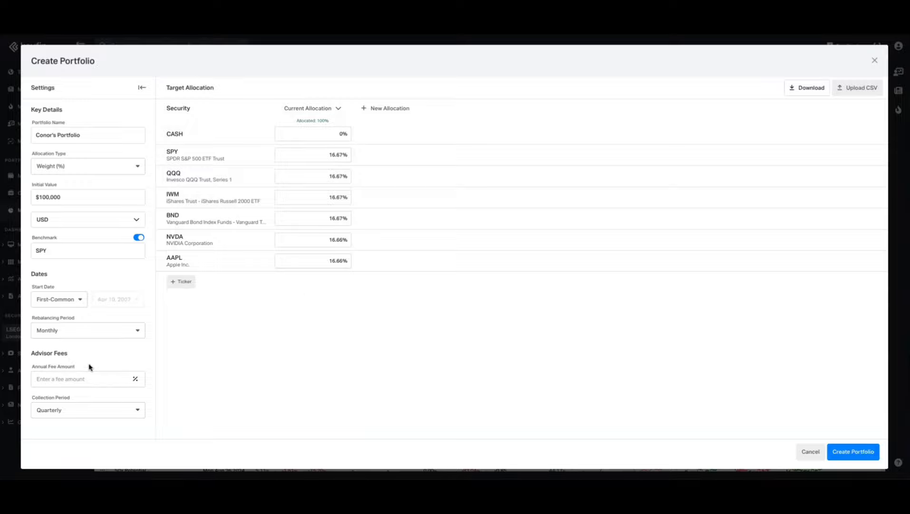
pyautogui.click(86, 377)
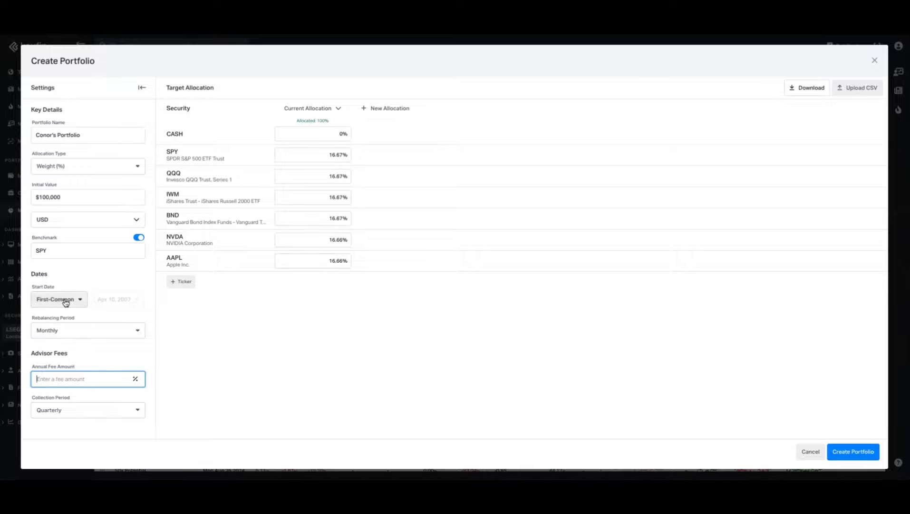
pyautogui.click(95, 283)
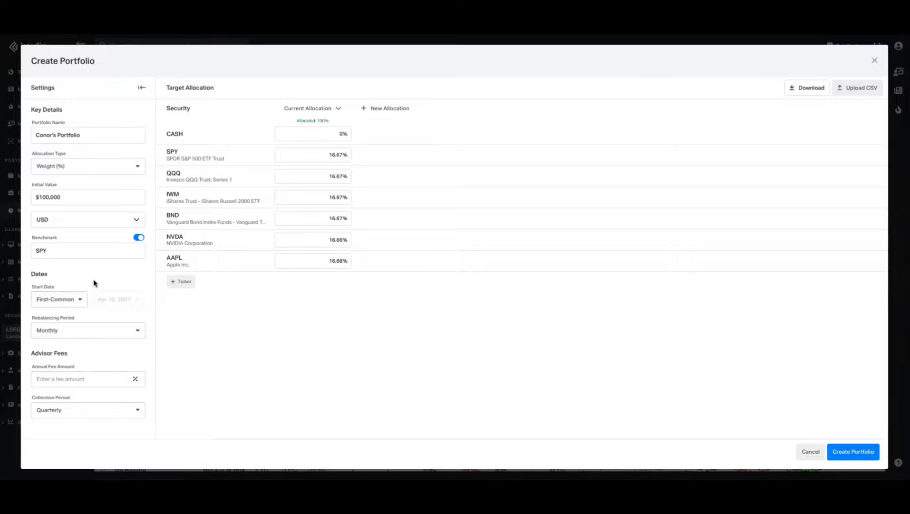
# Step: Try a custom portfolio start date of Apr 09, 2007, and return the start date to First-Common
pyautogui.click(75, 306)
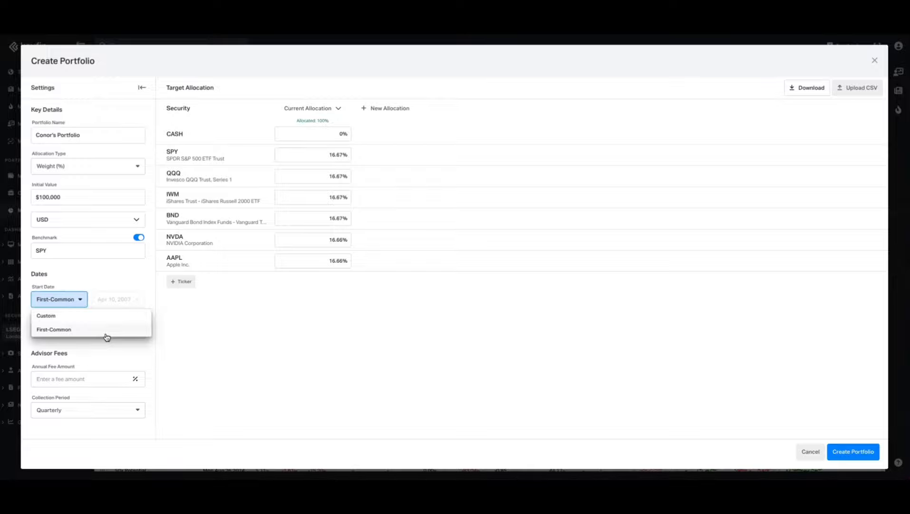
pyautogui.click(46, 316)
pyautogui.click(122, 304)
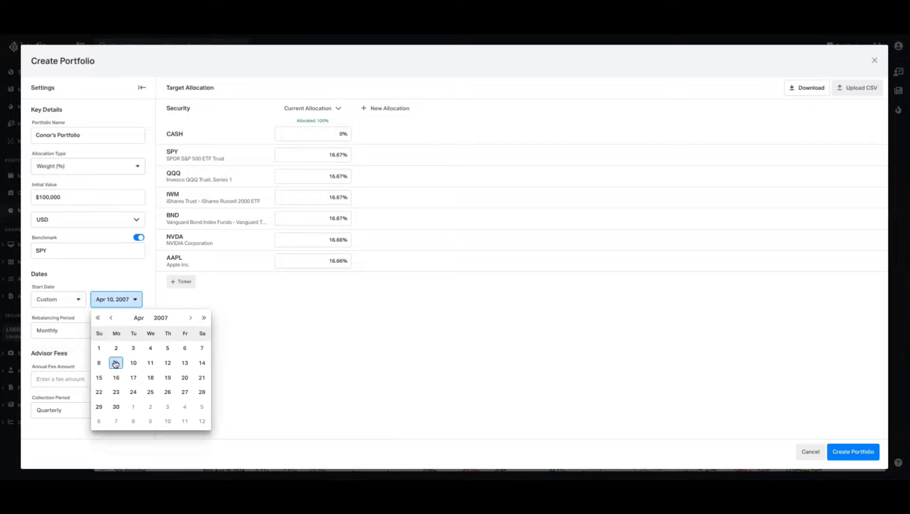
pyautogui.click(115, 362)
pyautogui.moveTo(259, 221)
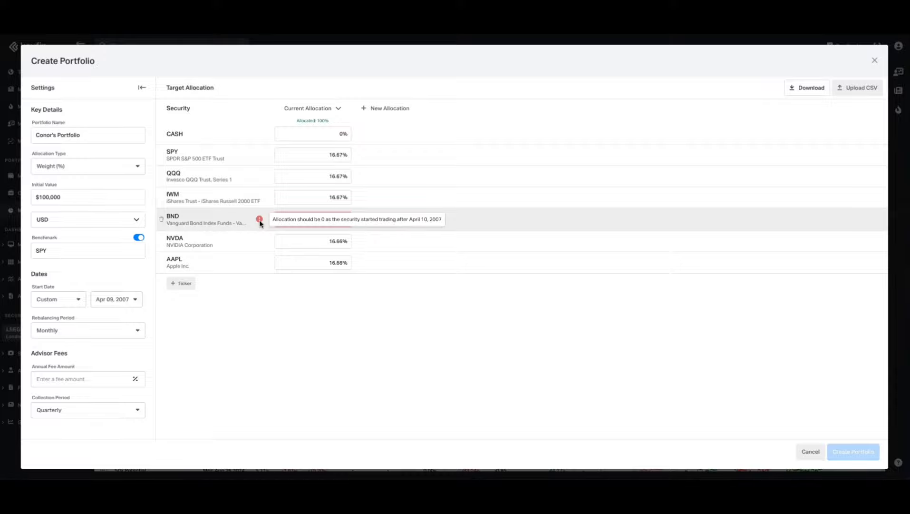
pyautogui.click(78, 305)
pyautogui.click(65, 330)
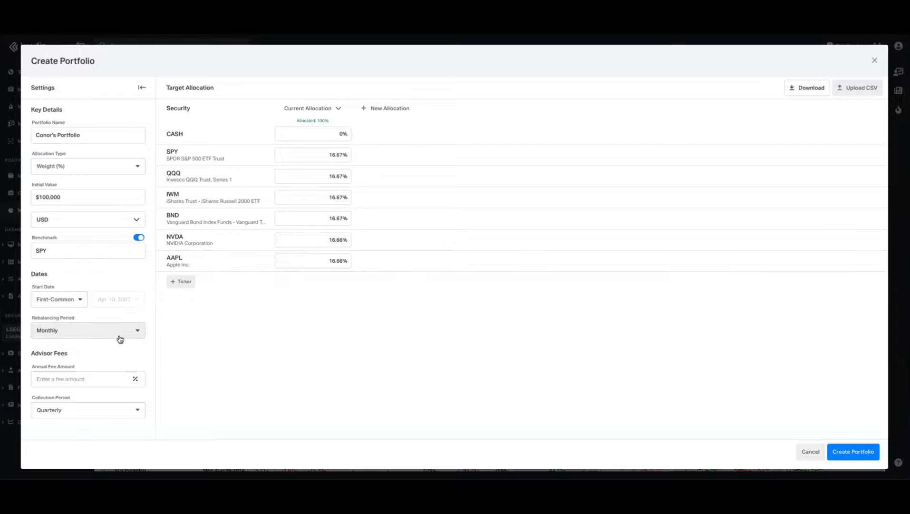
# Step: Set the rebalancing period to None and add a new allocation dated Apr 12, 2012
pyautogui.click(137, 333)
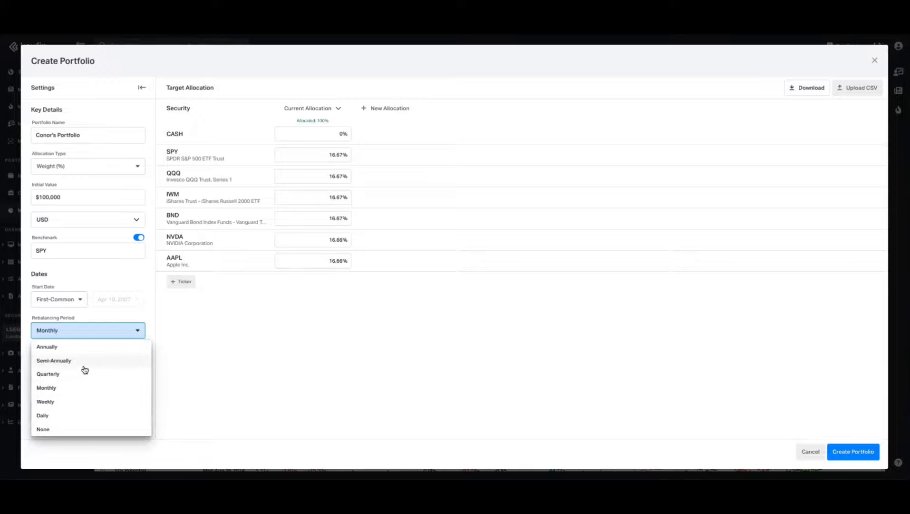
pyautogui.click(88, 429)
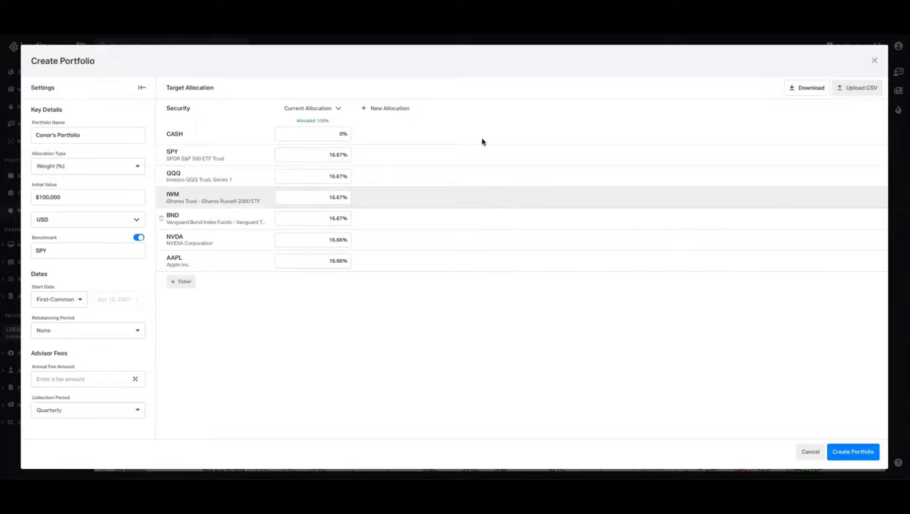
pyautogui.click(396, 111)
pyautogui.click(409, 116)
pyautogui.click(409, 116)
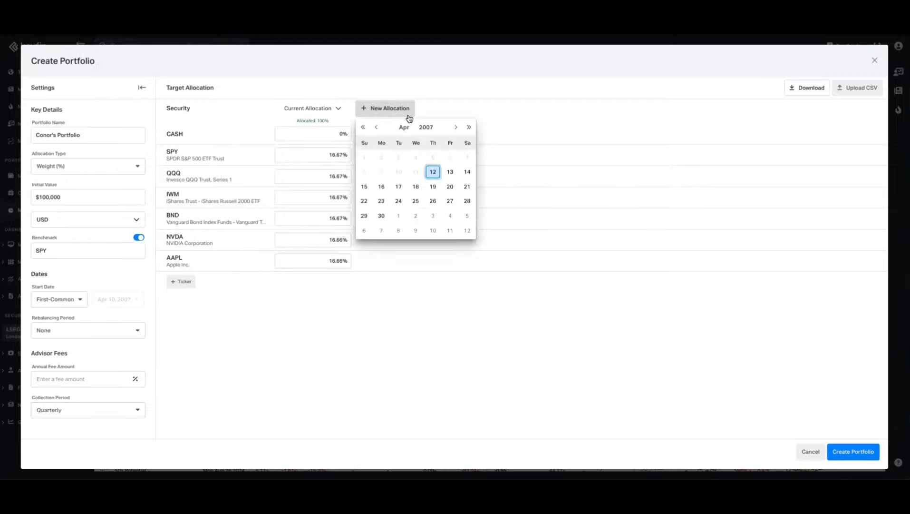
pyautogui.click(469, 128)
pyautogui.click(468, 128)
pyautogui.click(468, 128)
pyautogui.click(469, 127)
pyautogui.click(468, 127)
pyautogui.click(433, 172)
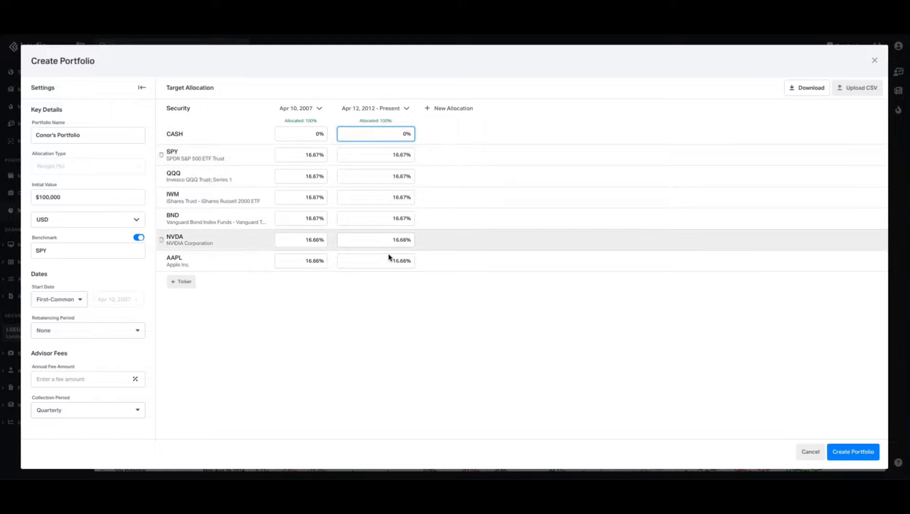
# Step: Clear BND's weight to 0% in the allocation starting Apr 12, 2012
pyautogui.moveTo(394, 217); pyautogui.dragTo(418, 220)
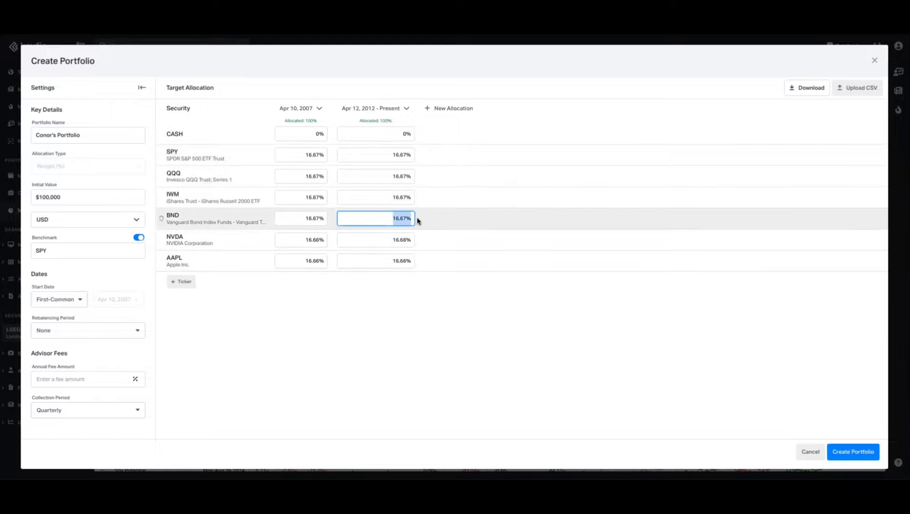
pyautogui.press('BackSpace')
pyautogui.click(414, 297)
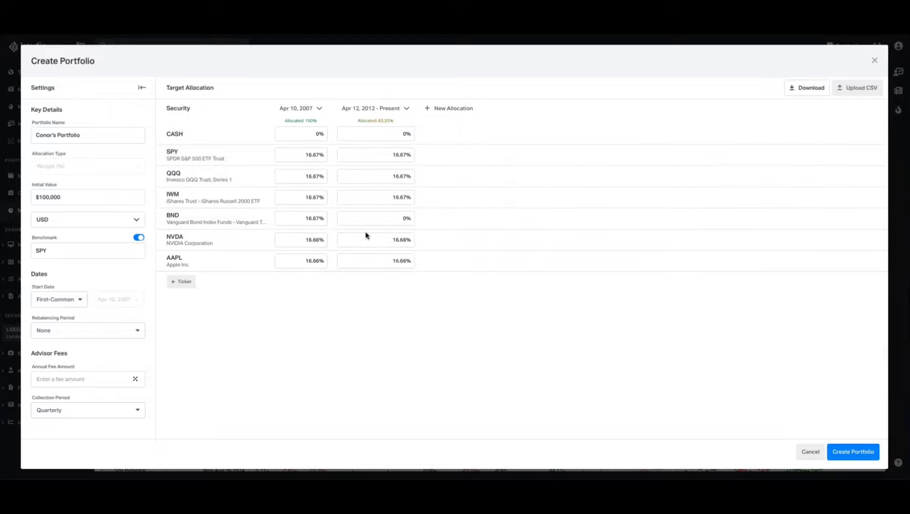
# Step: Set the weights of SPY, QQQ, IWM, NVDA and AAPL to 20% each in the Apr 12, 2012 allocation
pyautogui.moveTo(386, 155); pyautogui.dragTo(429, 162)
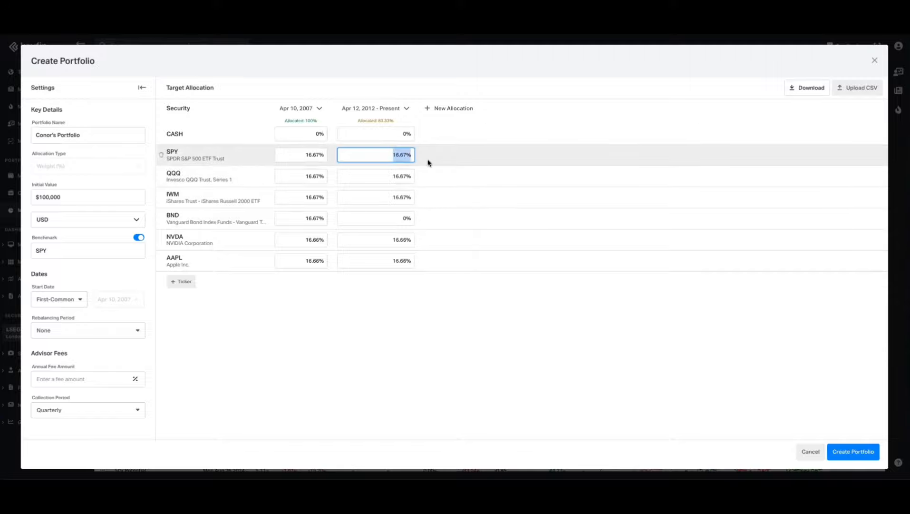
pyautogui.write('20')
pyautogui.click(395, 177)
pyautogui.write('20')
pyautogui.click(388, 197)
pyautogui.write('20')
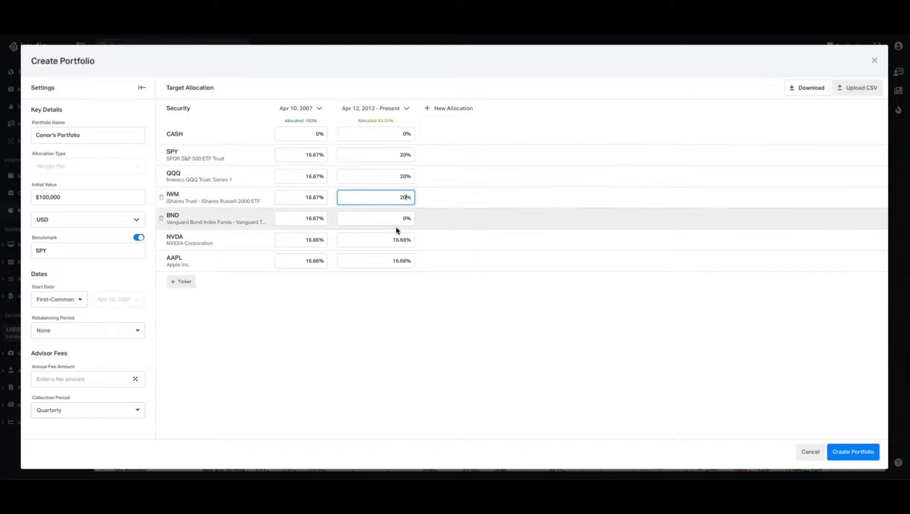
pyautogui.moveTo(393, 239); pyautogui.dragTo(436, 264)
pyautogui.write('20')
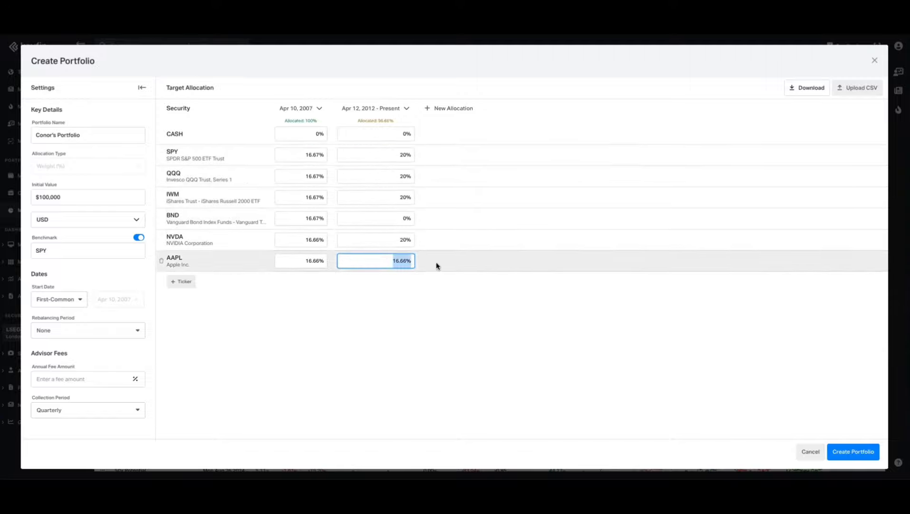
pyautogui.write('20')
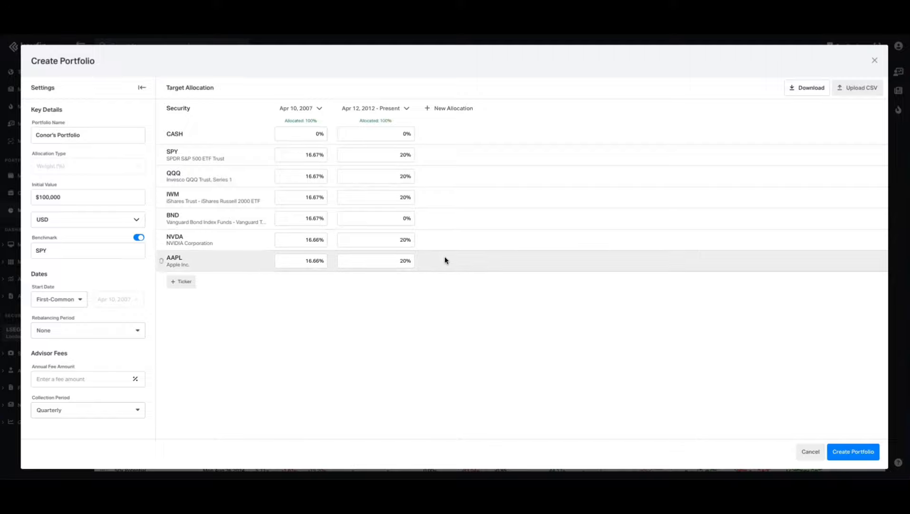
# Step: Add a new allocation dated Jun 21, 2012 to the target allocation table
pyautogui.click(452, 108)
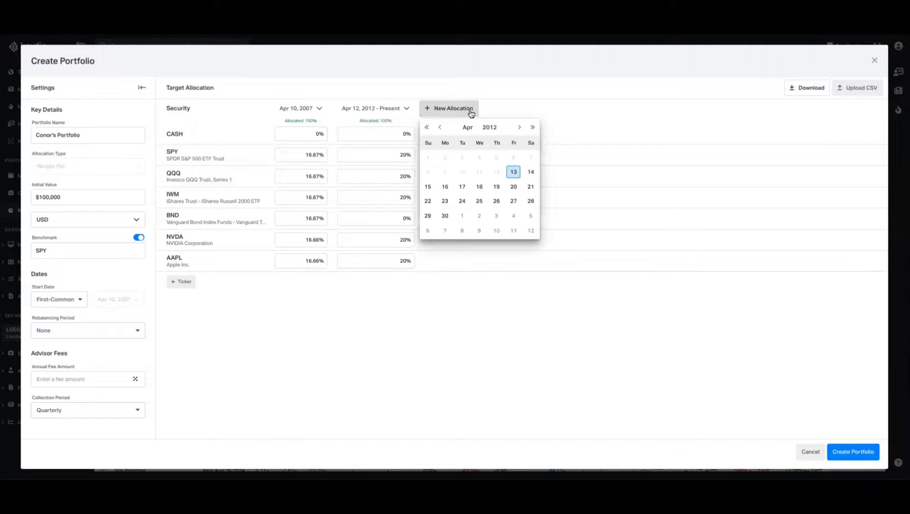
pyautogui.click(519, 126)
pyautogui.click(520, 127)
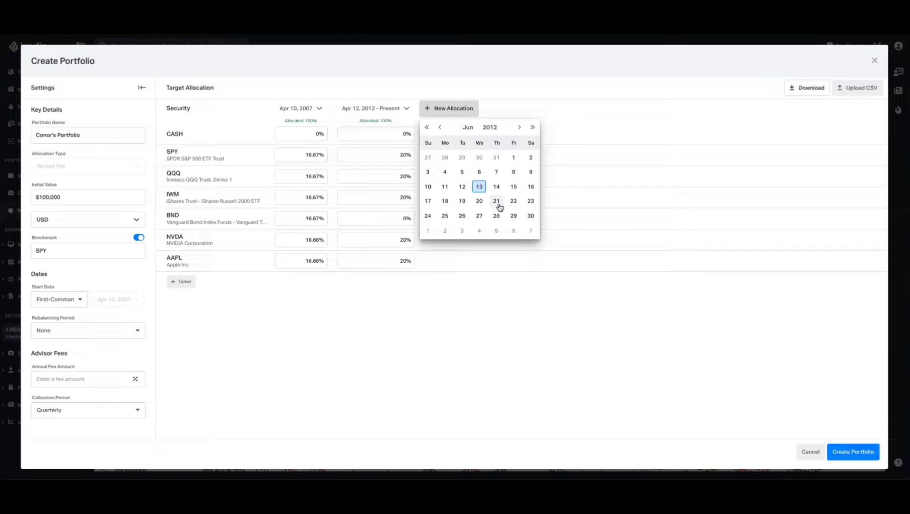
pyautogui.click(496, 200)
pyautogui.click(513, 108)
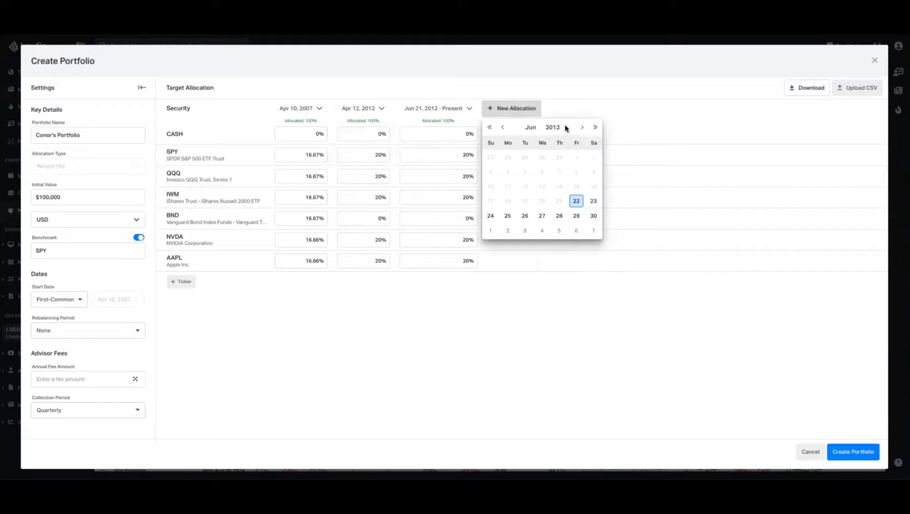
pyautogui.click(595, 127)
pyautogui.click(595, 127)
pyautogui.click(595, 127)
pyautogui.click(595, 127)
pyautogui.click(595, 127)
pyautogui.click(595, 127)
pyautogui.click(596, 127)
pyautogui.click(499, 302)
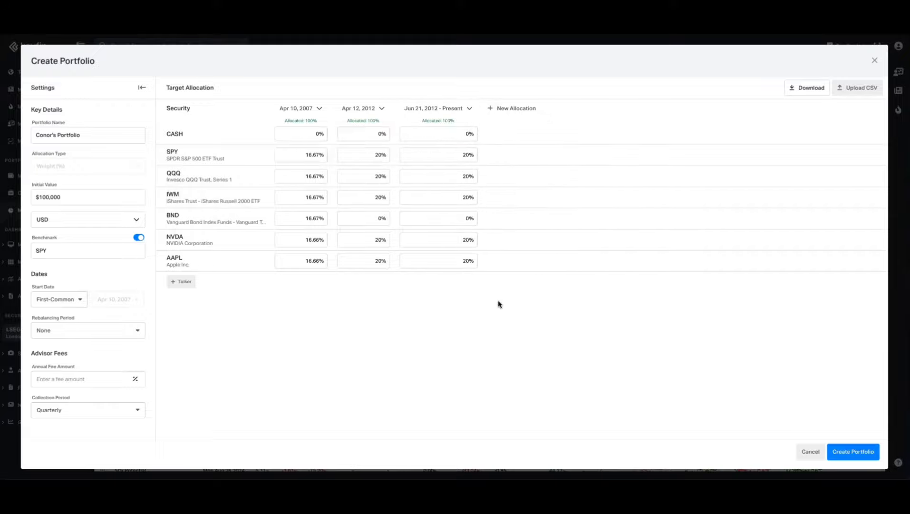
# Step: Delete the allocation periods starting Jun 21, 2012 and Apr 12, 2012
pyautogui.click(464, 110)
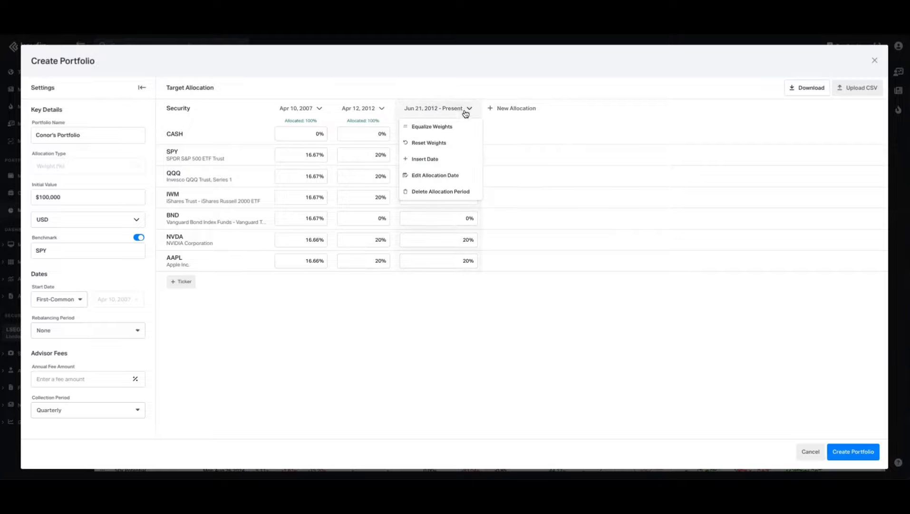
pyautogui.click(437, 191)
pyautogui.click(402, 112)
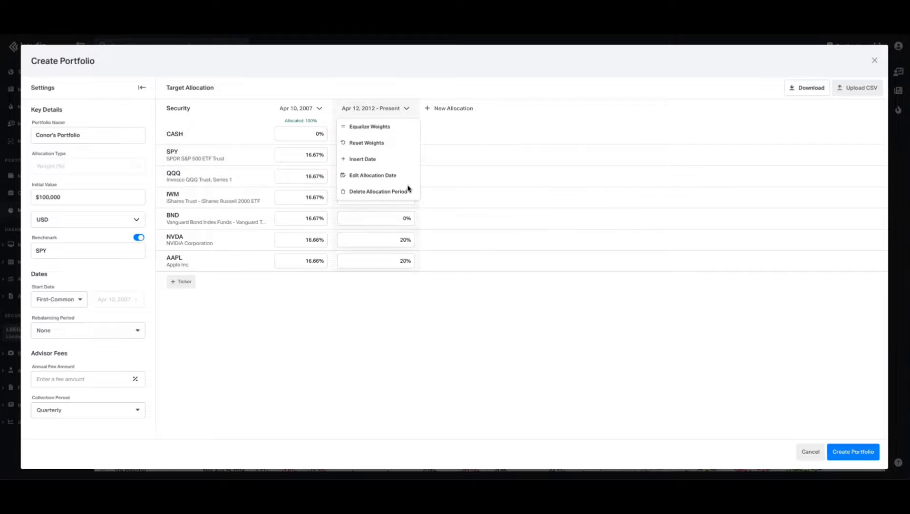
pyautogui.click(408, 191)
# Step: Set the portfolio start date to a custom date of Jan 01, 2024
pyautogui.click(76, 301)
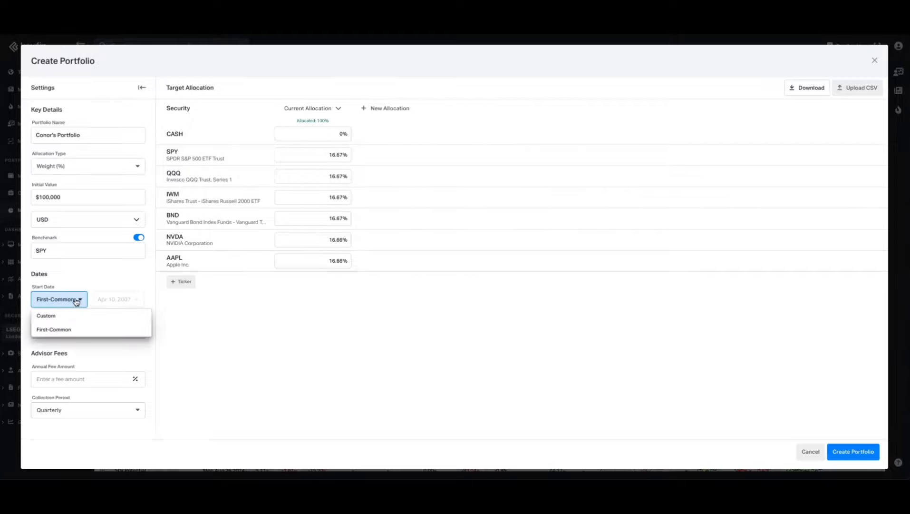
pyautogui.click(57, 316)
pyautogui.click(107, 301)
pyautogui.click(203, 317)
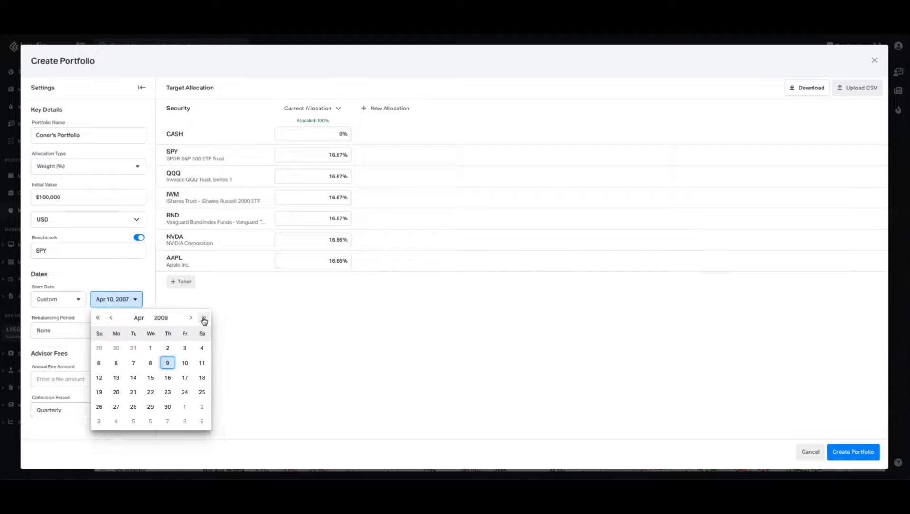
pyautogui.click(204, 317)
pyautogui.click(203, 317)
pyautogui.click(111, 317)
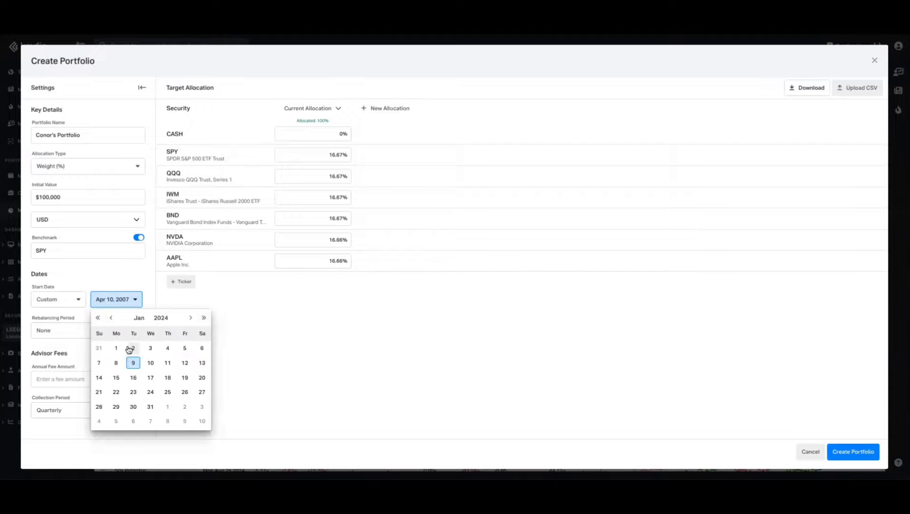
pyautogui.click(116, 348)
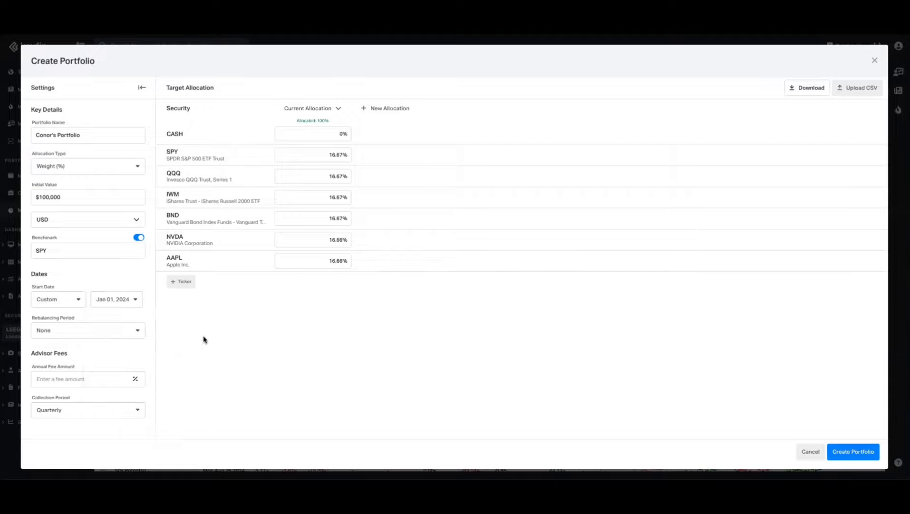
# Step: Add a new allocation dated Jun 1, 2024, with the same weights as the initial allocation
pyautogui.click(401, 110)
pyautogui.click(455, 127)
pyautogui.click(455, 127)
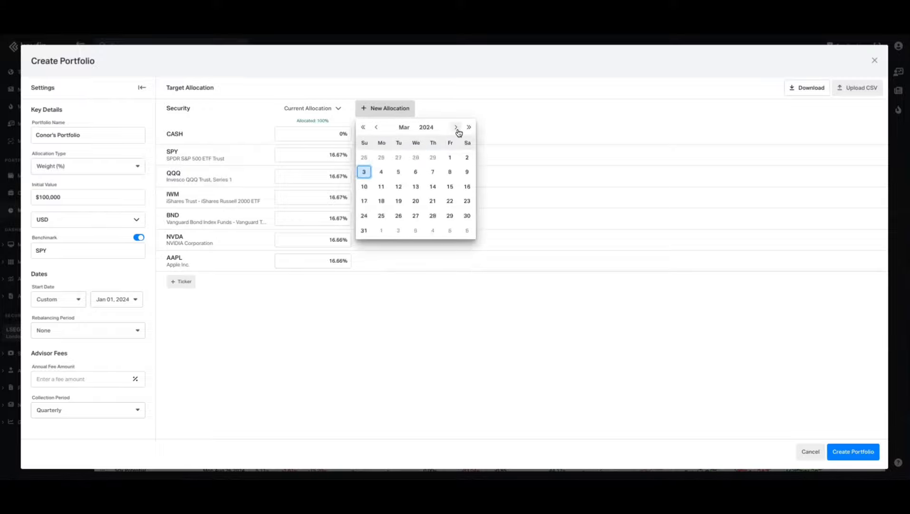
pyautogui.click(456, 127)
pyautogui.click(455, 127)
pyautogui.click(455, 127)
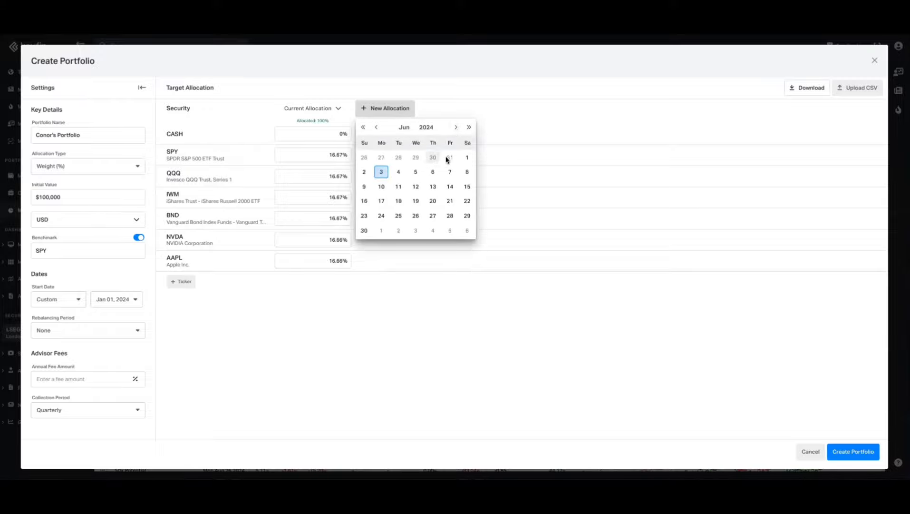
pyautogui.click(467, 157)
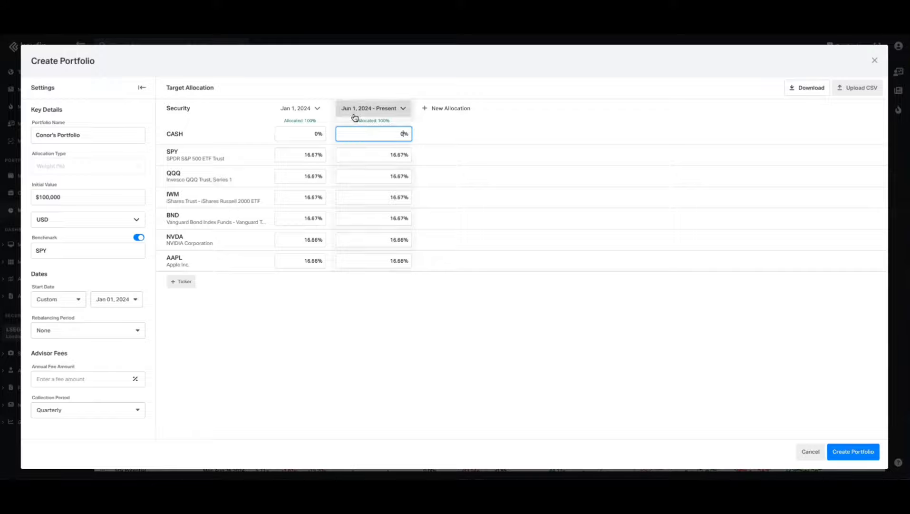
pyautogui.click(386, 152)
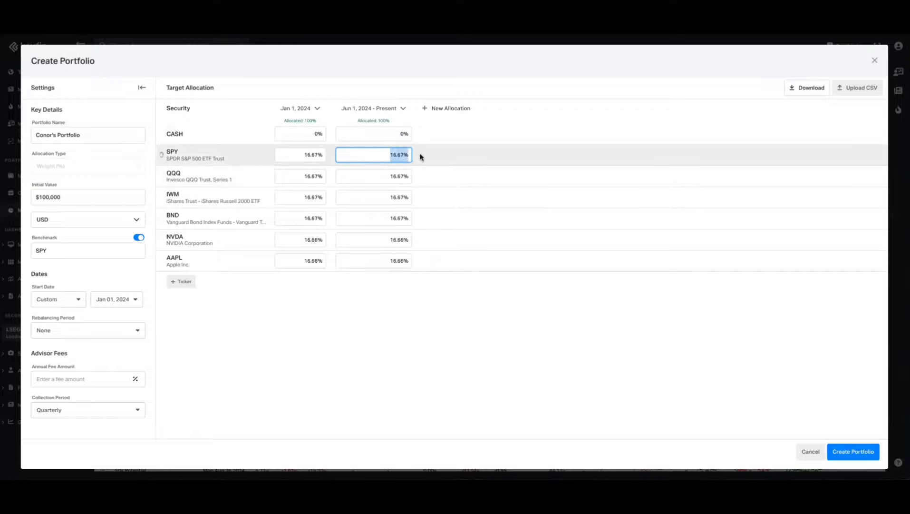
pyautogui.click(404, 296)
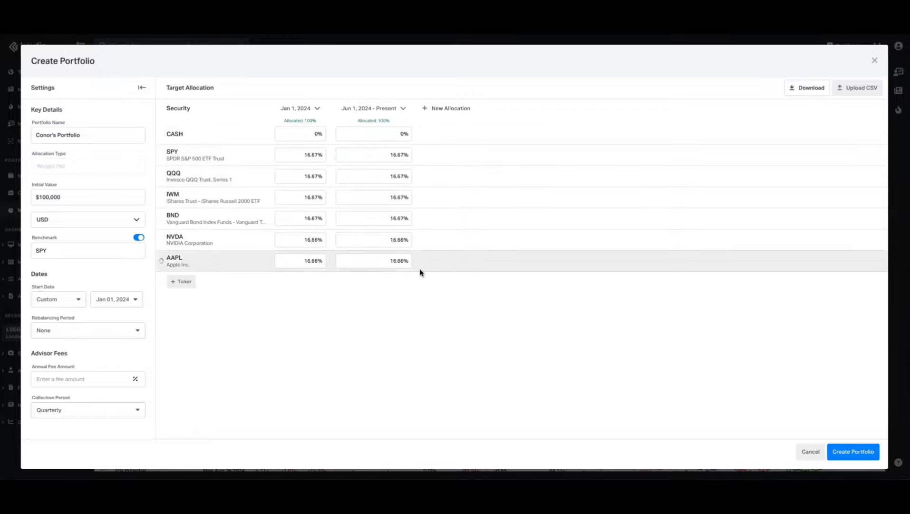
# Step: Add another allocation dated Dec 31, 2024 after the Jun 1, 2024 period
pyautogui.click(450, 108)
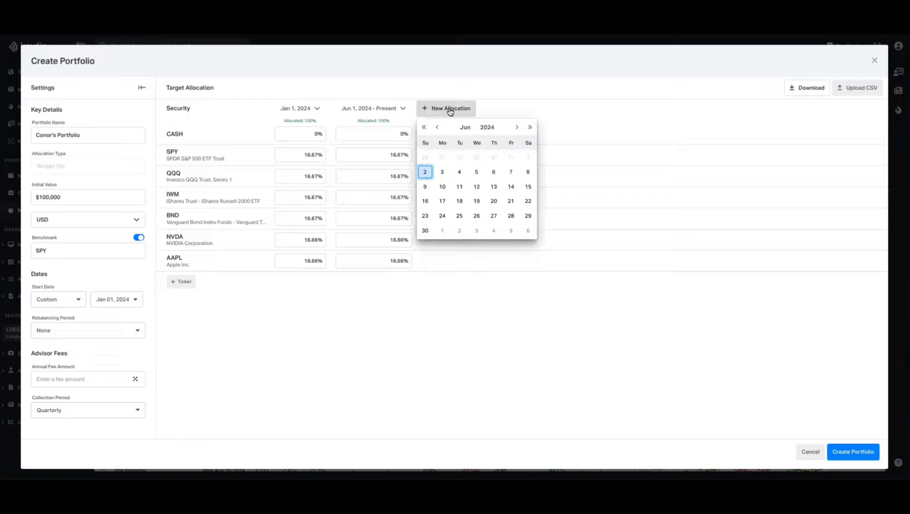
pyautogui.click(517, 127)
pyautogui.click(517, 127)
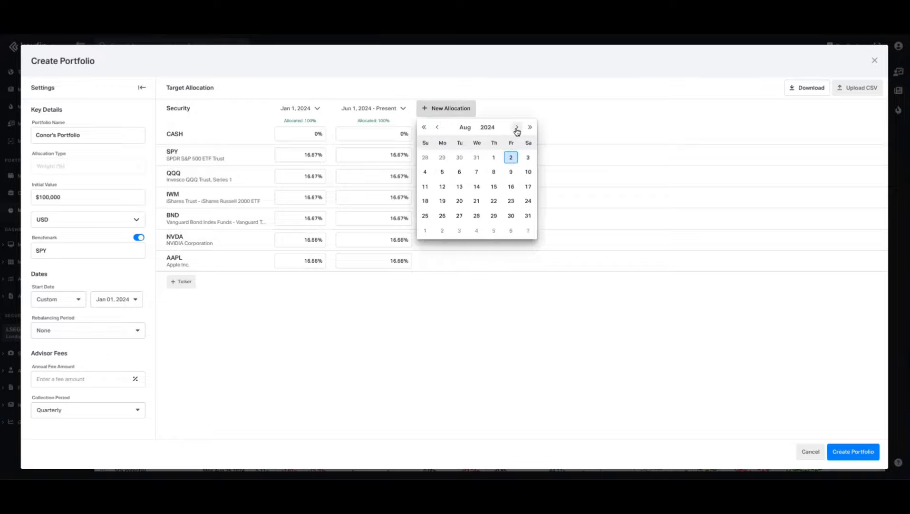
pyautogui.click(516, 128)
pyautogui.click(516, 128)
pyautogui.click(516, 127)
pyautogui.click(517, 127)
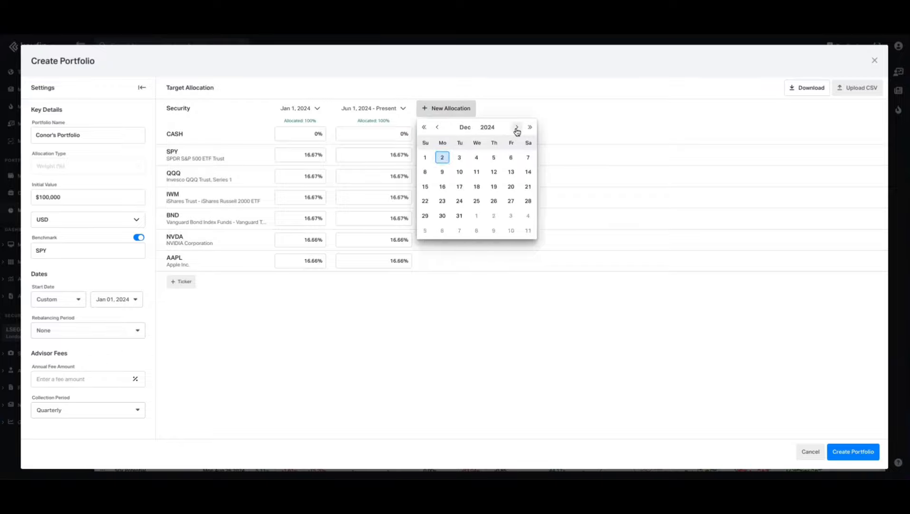
pyautogui.click(462, 218)
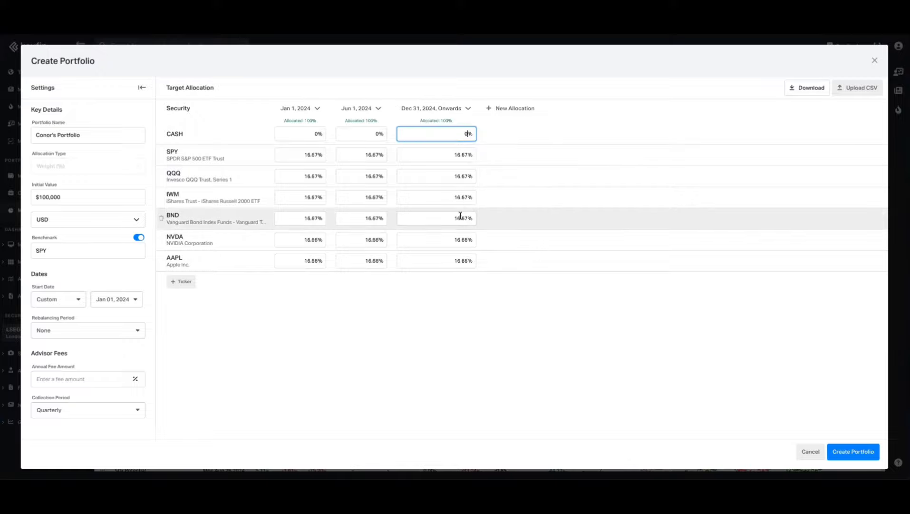
# Step: In the Dec 31, 2024 allocation, set BND to 0% and SPY, QQQ, IWM, NVDA and AAPL to 20% each
pyautogui.click(451, 199)
pyautogui.moveTo(452, 219); pyautogui.dragTo(481, 153)
pyautogui.press('BackSpace')
pyautogui.write('20')
pyautogui.write('2020')
pyautogui.moveTo(454, 241); pyautogui.dragTo(479, 261)
pyautogui.write('2020')
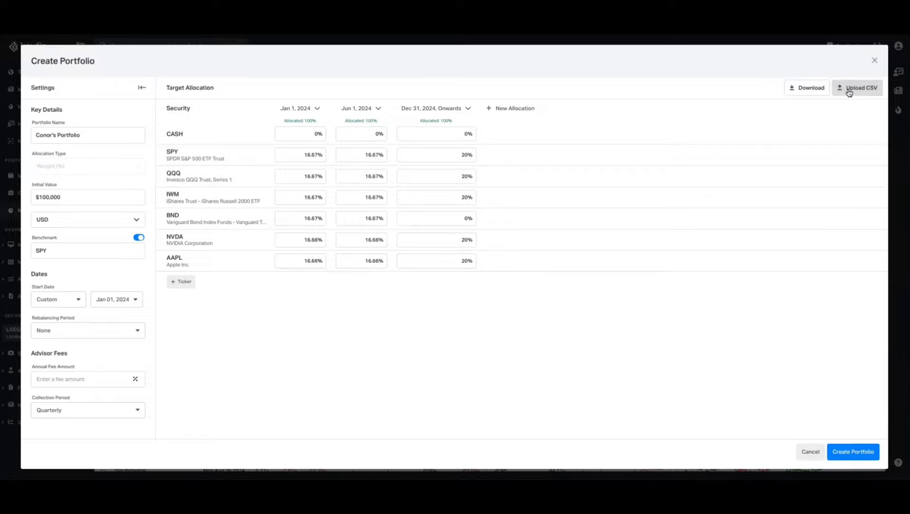
# Step: Open the CSV ticker import and get the example file model_portfolio_upload.csv
pyautogui.click(850, 92)
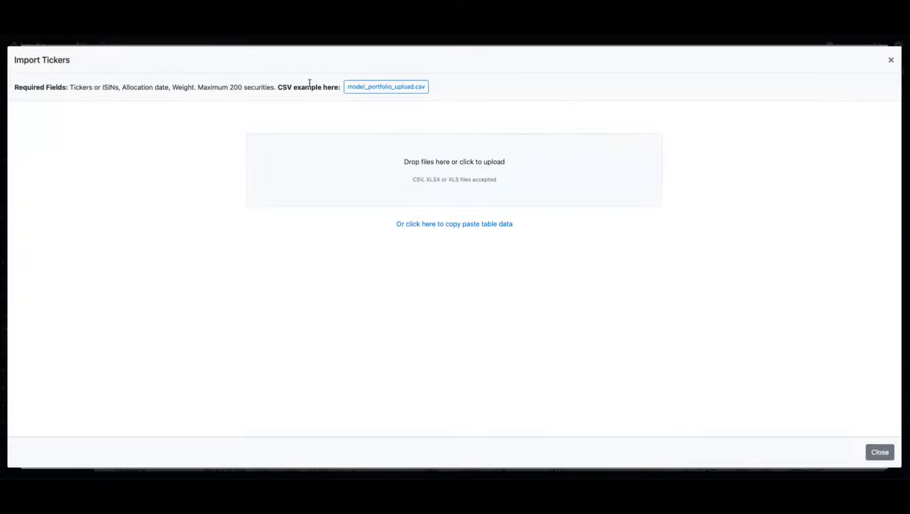
pyautogui.click(400, 89)
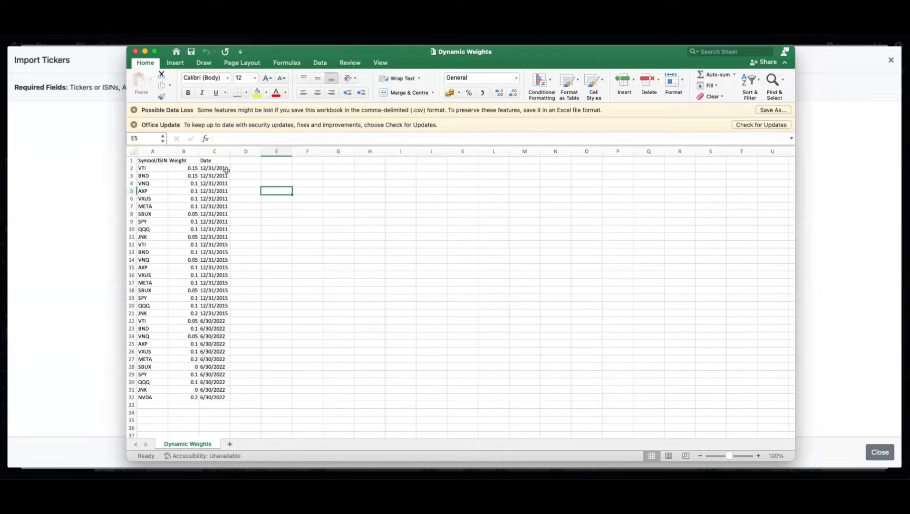
# Step: Examine the symbol, weight and date rows of the Dynamic Weights sheet in Excel, and return to Koyfin's ticker import
pyautogui.moveTo(159, 168); pyautogui.dragTo(216, 397)
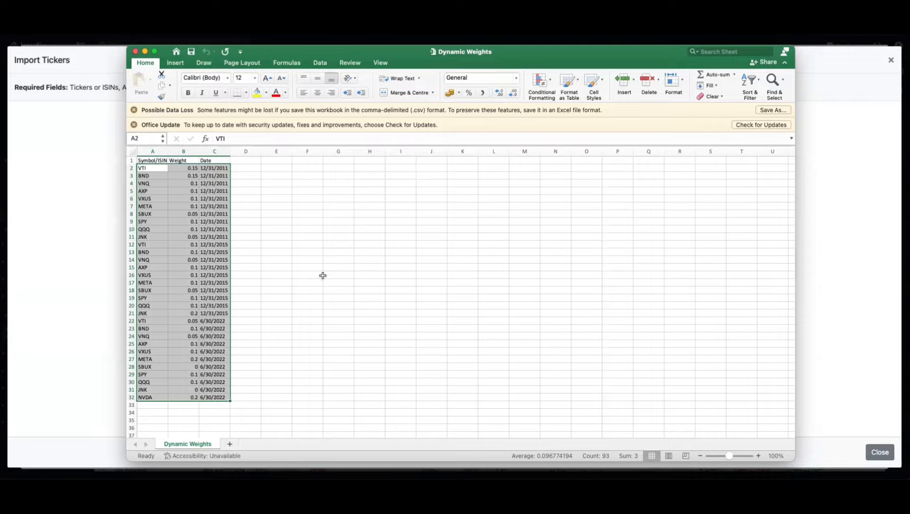
pyautogui.click(323, 275)
pyautogui.click(106, 233)
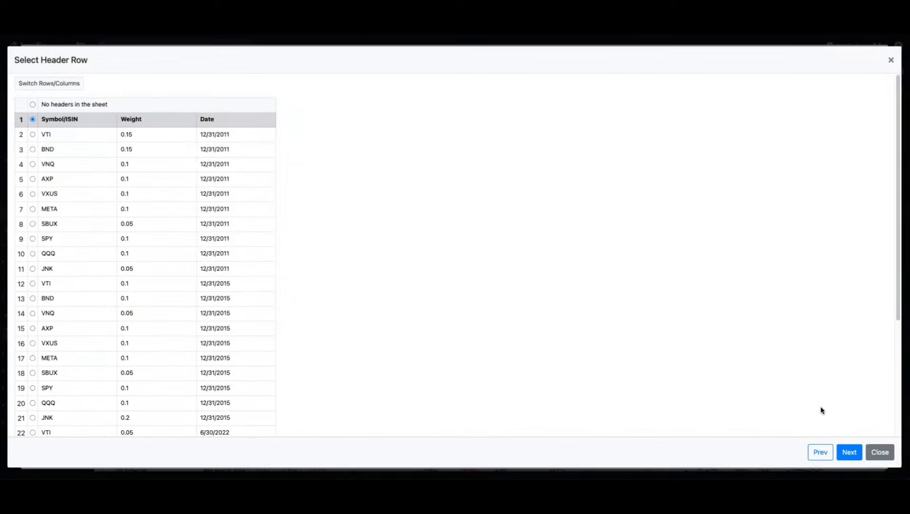
# Step: Accept row 1 of the uploaded data as the header and map its Symbol/ISIN, Date and Weight columns to the matching template fields
pyautogui.scroll(-1, 453, 326)
pyautogui.scroll(-3, 452, 325)
pyautogui.scroll(4, 568, 354)
pyautogui.click(849, 452)
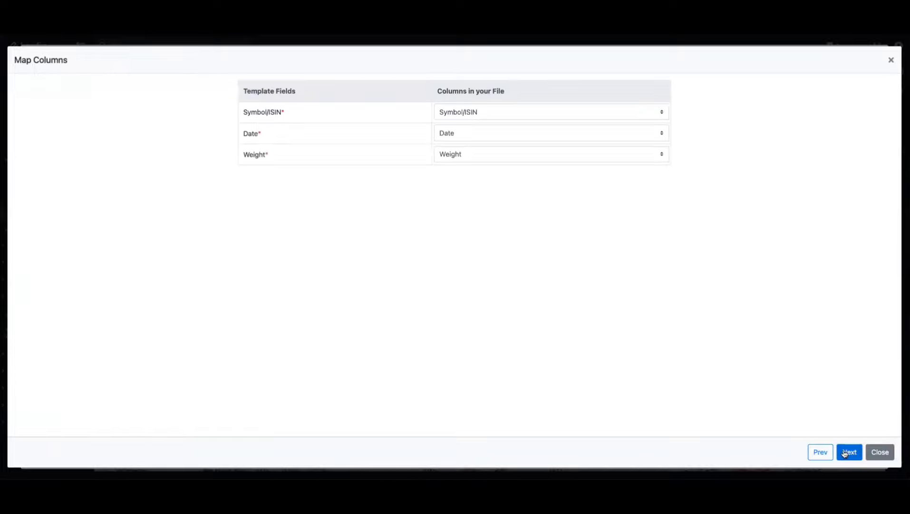
pyautogui.click(476, 156)
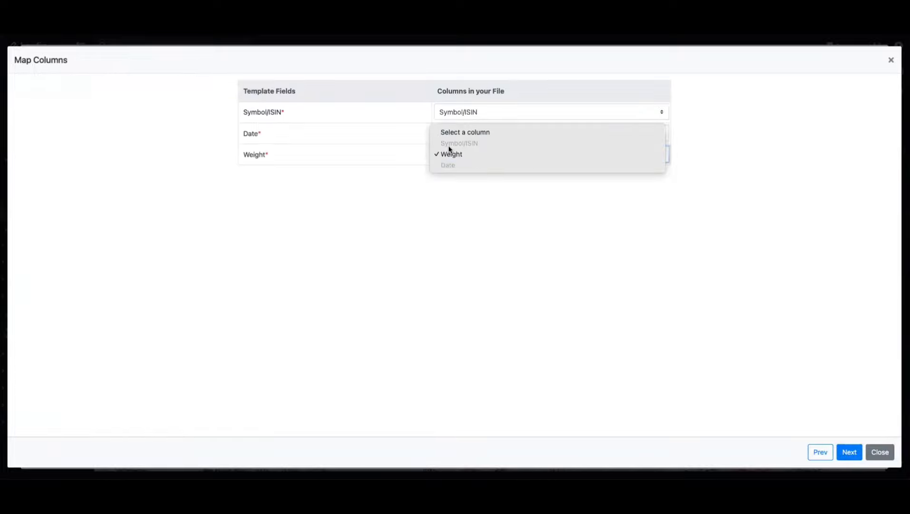
pyautogui.click(513, 181)
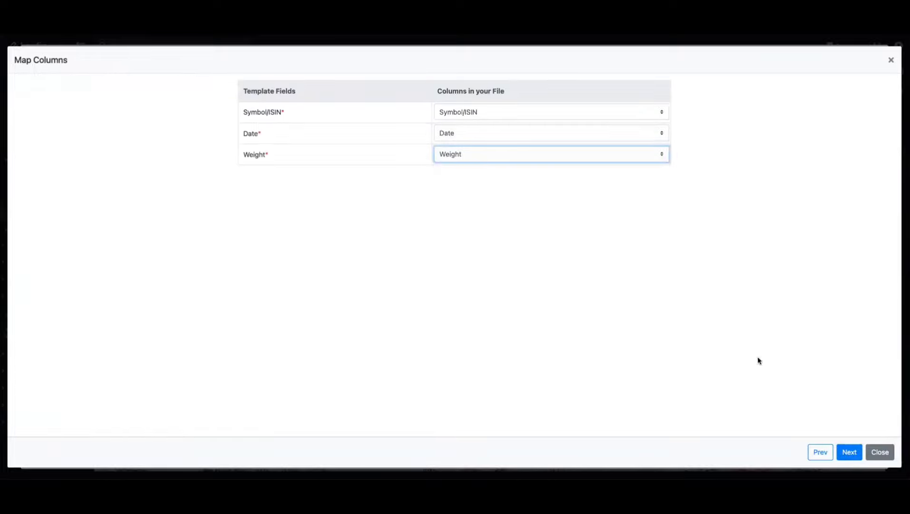
pyautogui.click(844, 452)
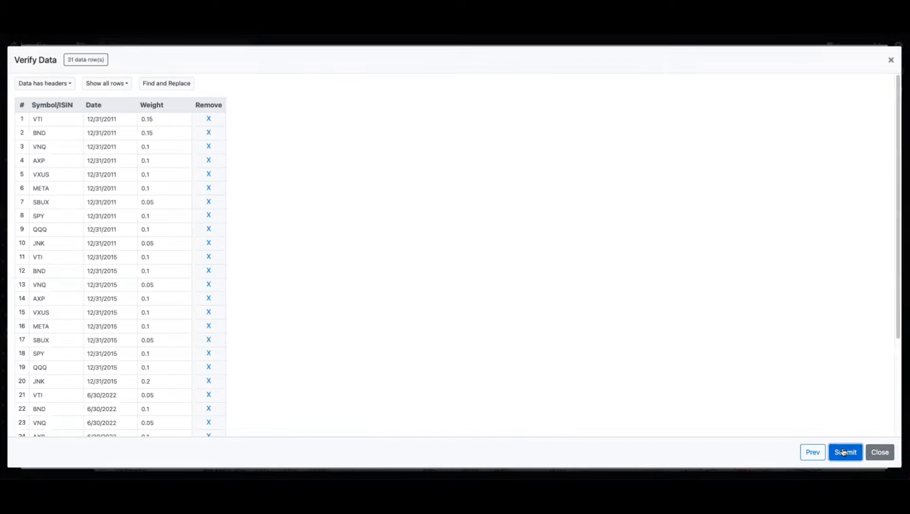
# Step: Import the verified tickers with their dated weights as target allocations and create the portfolio
pyautogui.click(844, 451)
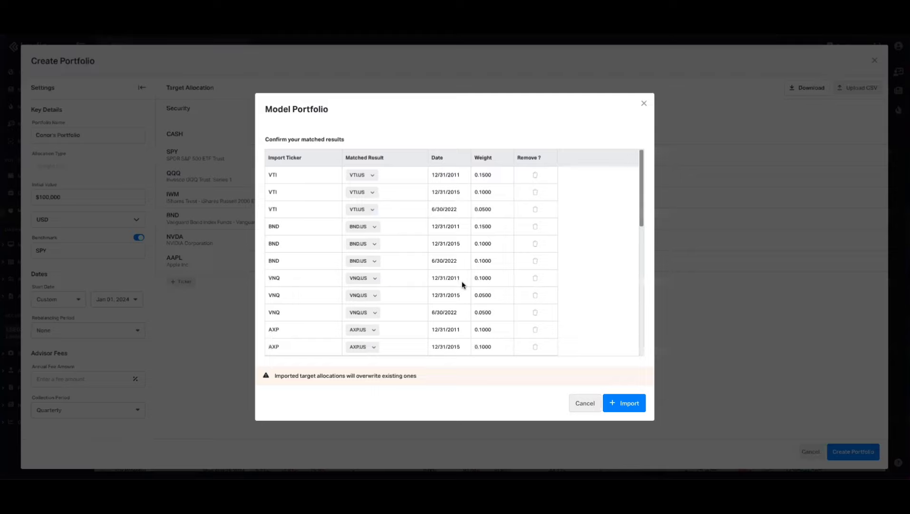
pyautogui.scroll(-1, 459, 280)
pyautogui.scroll(-3, 459, 309)
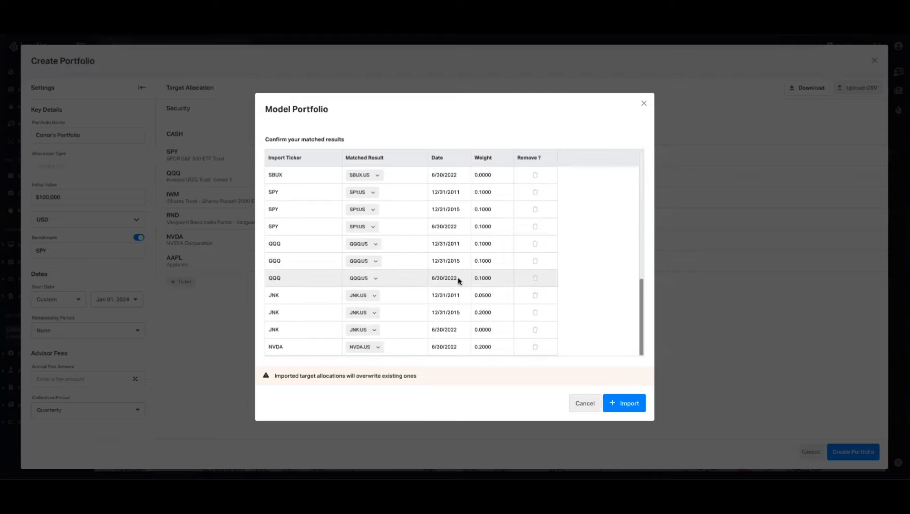
pyautogui.scroll(5, 459, 337)
pyautogui.click(635, 405)
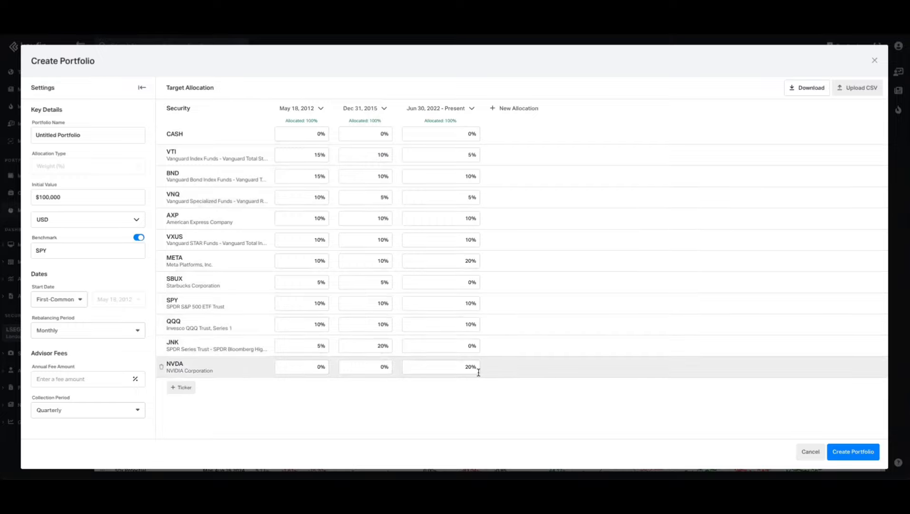
pyautogui.click(854, 451)
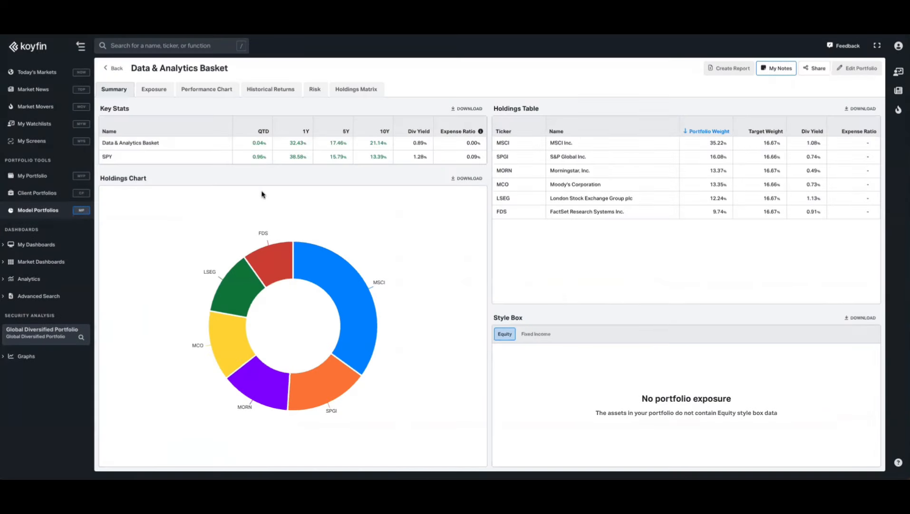
# Step: Open the performance chart of the Data & Analytics Basket portfolio
pyautogui.click(210, 93)
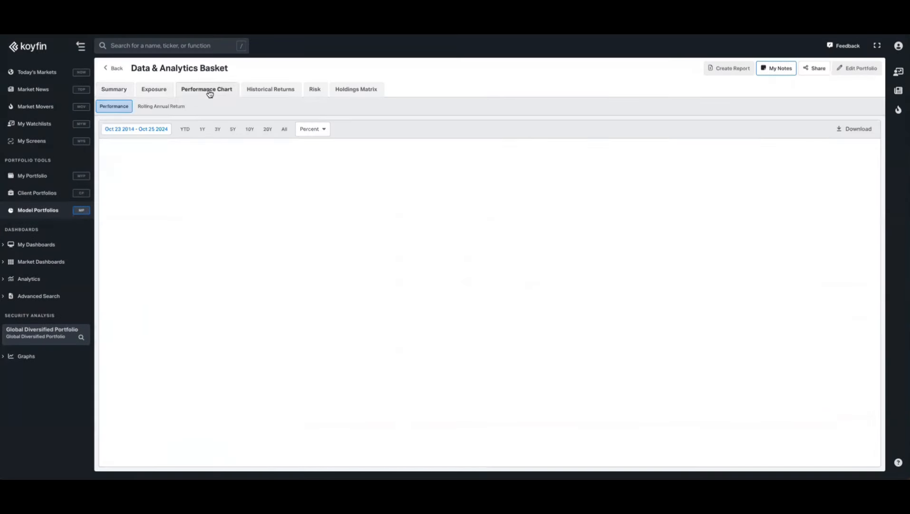